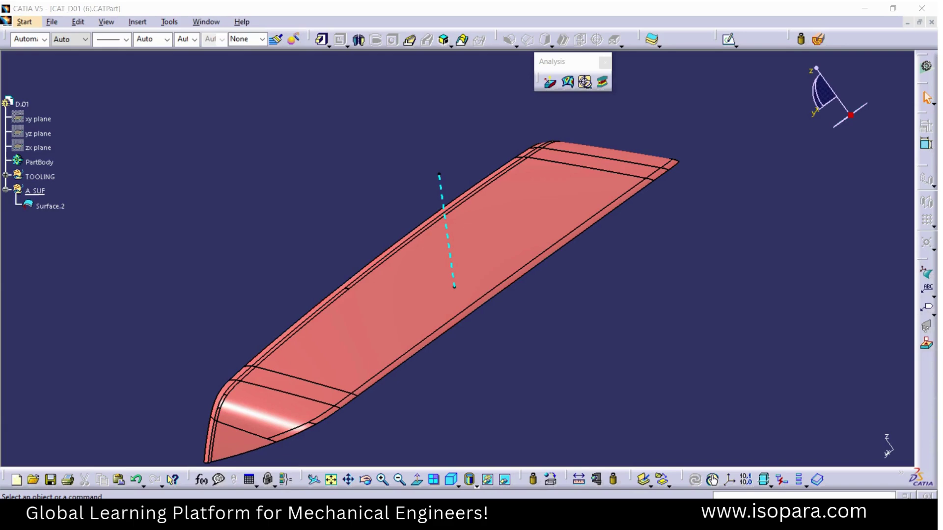
Start a surfacic curvature analysis with the Curvature Analysis tool.
middle_click_drag(457, 255, 458, 277)
left_click(567, 82)
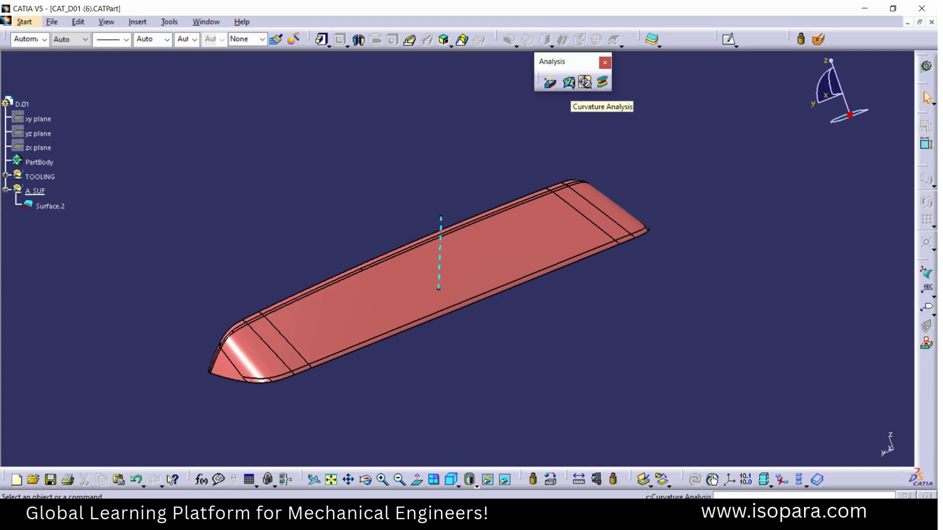
left_click(568, 82)
left_click(507, 289)
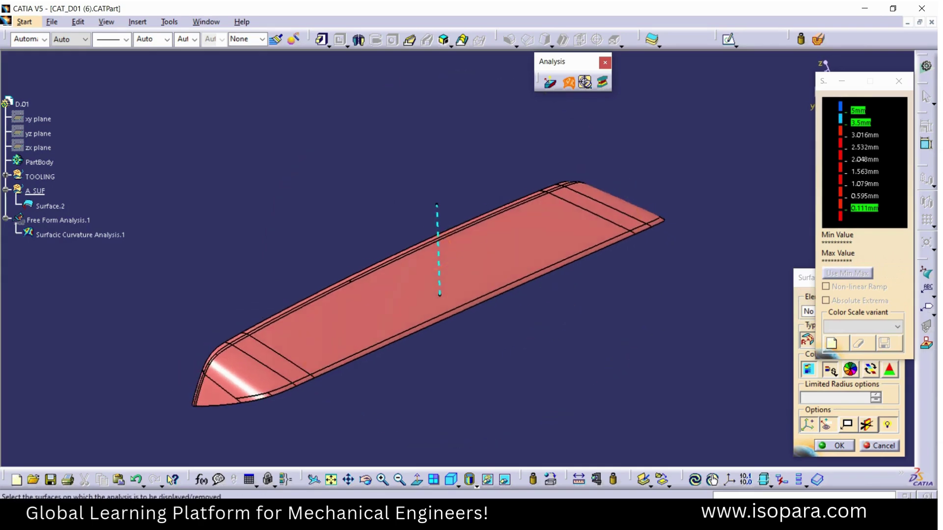
middle_click_drag(440, 289, 581, 249)
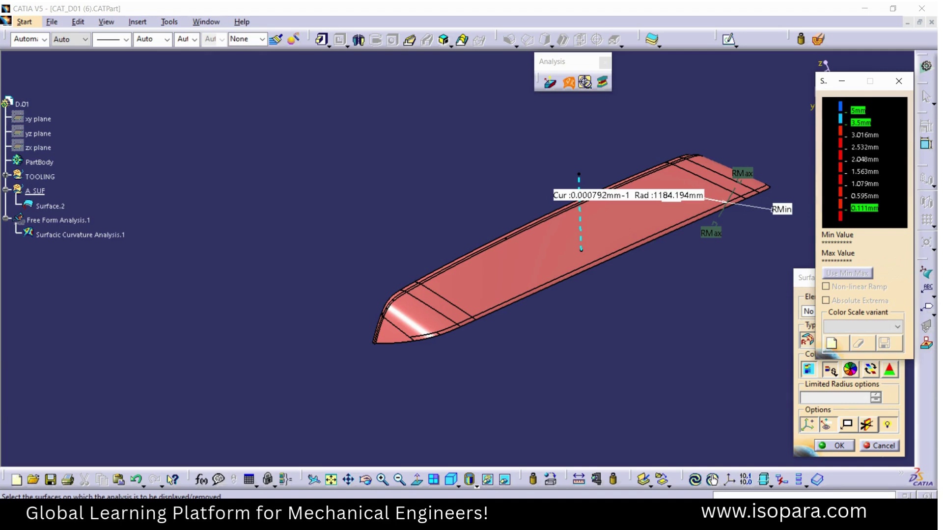
Close and reopen the colour scale, and move it and the curvature settings window to opposite sides of the surface.
left_click(899, 81)
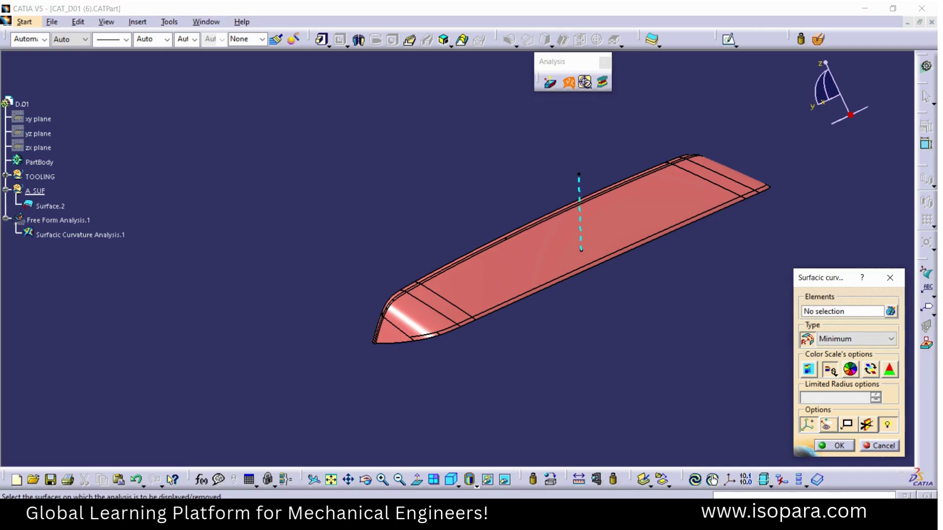
left_click_drag(825, 278, 812, 93)
left_click(796, 185)
left_click_drag(746, 121, 234, 88)
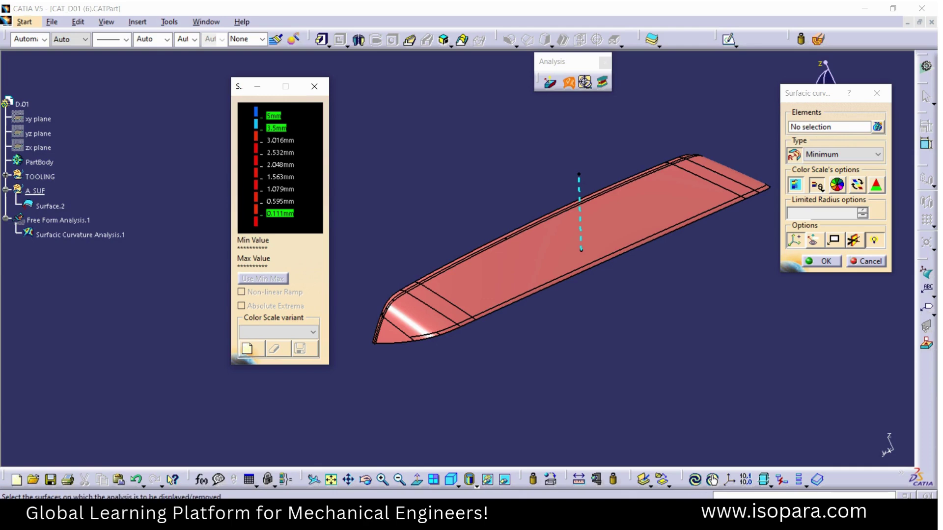
Switch to Snipping Tool and capture the surface together with the colour scale and curvature settings windows.
key("super")
type("SNI")
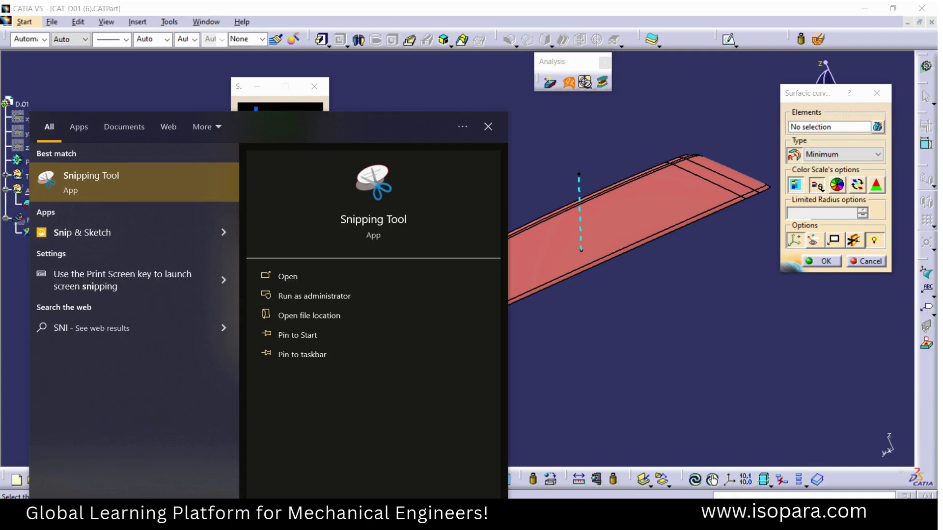
key("Return")
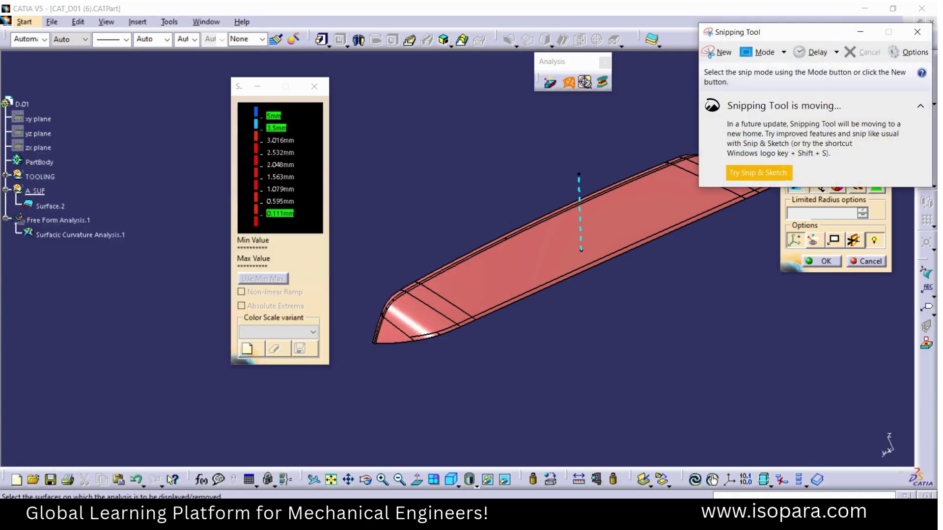
left_click(717, 53)
left_click_drag(200, 71, 914, 389)
Handwrite the note "min Radius of curvature should be 3.5m" above the snip, underline the value and minimize the snip.
left_click_drag(410, 167, 416, 170)
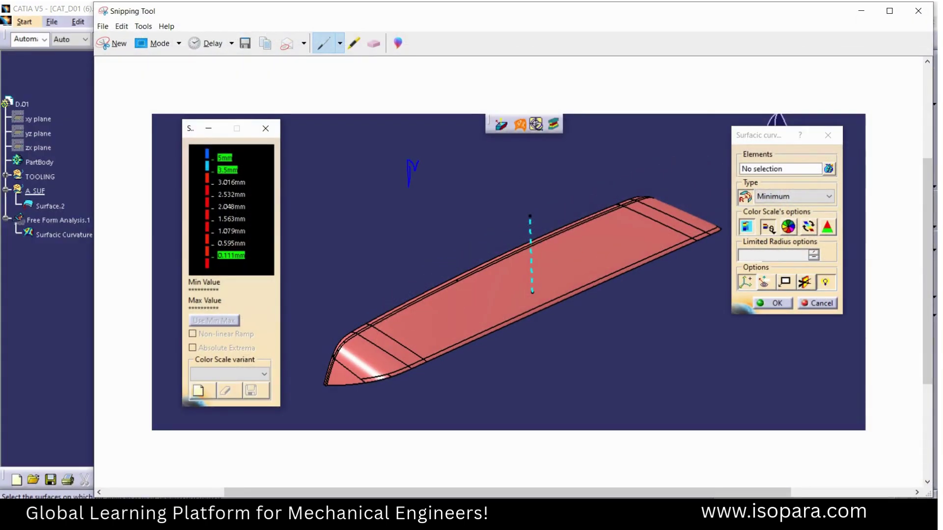
mouse_move(393, 71)
left_mouse_down()
mouse_move(410, 82)
mouse_move(443, 68)
mouse_move(449, 79)
mouse_move(464, 57)
mouse_move(468, 76)
mouse_move(523, 70)
mouse_move(522, 111)
mouse_move(529, 72)
mouse_move(563, 81)
mouse_move(575, 69)
mouse_move(587, 86)
mouse_move(602, 74)
mouse_move(613, 91)
mouse_move(640, 72)
mouse_move(673, 79)
left_mouse_up()
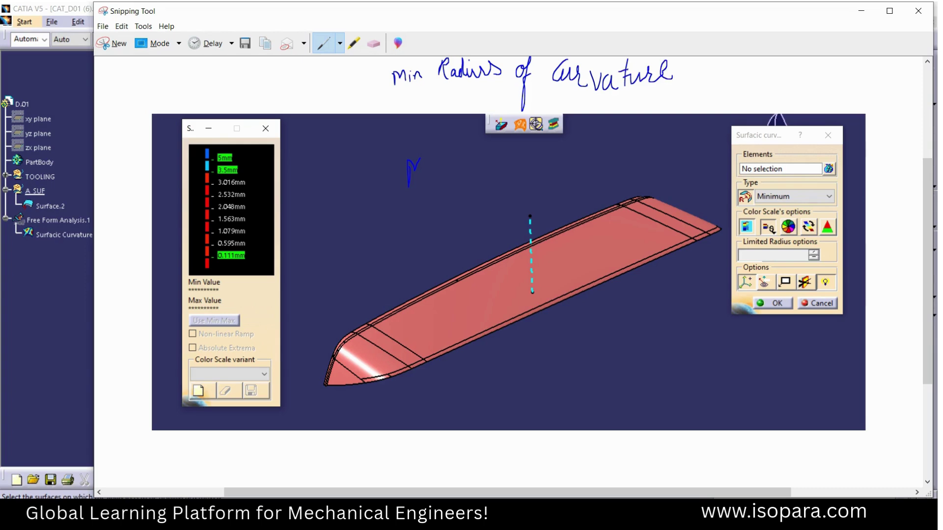
mouse_move(694, 66)
left_mouse_down()
mouse_move(704, 84)
mouse_move(722, 67)
mouse_move(747, 74)
mouse_move(750, 58)
mouse_move(777, 91)
mouse_move(785, 75)
mouse_move(788, 94)
left_mouse_up()
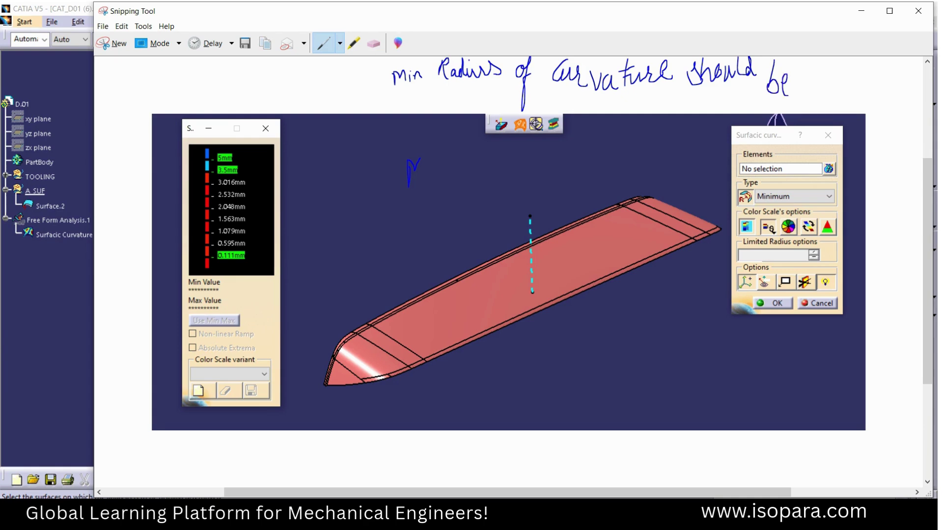
left_click_drag(848, 64, 845, 98)
mouse_move(871, 68)
left_mouse_down()
mouse_move(873, 88)
mouse_move(896, 92)
mouse_move(845, 126)
left_mouse_up()
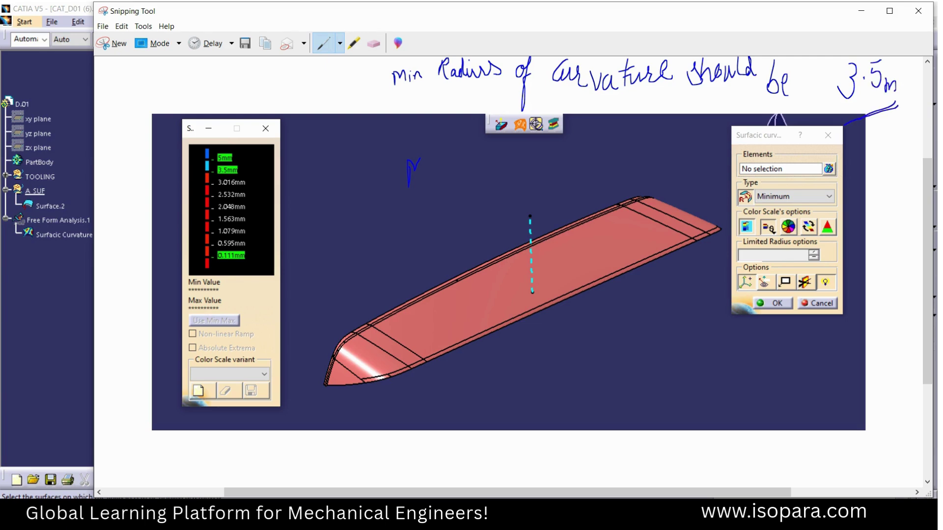
left_click(861, 10)
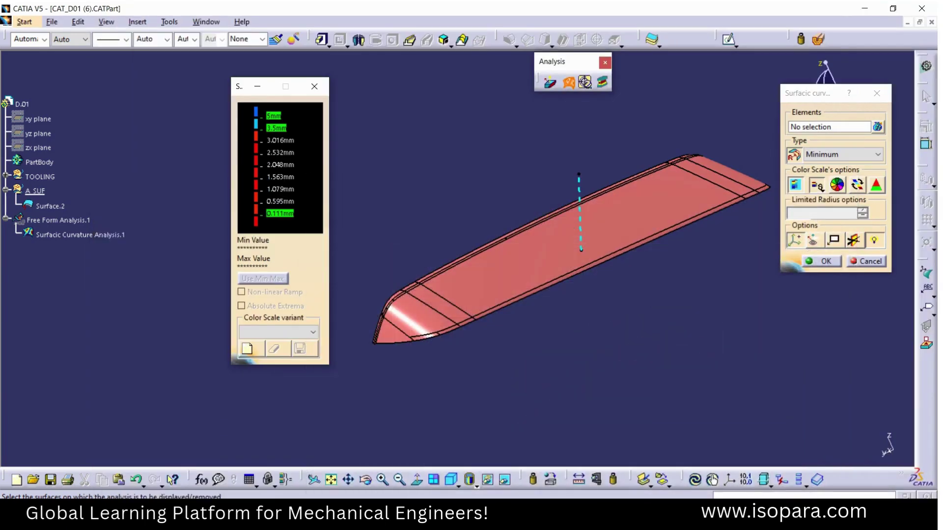
Return to the snip and underline the minimum radius note, extending a connecting curve from its beginning.
key("alt+Tab")
left_click_drag(588, 102, 758, 85)
mouse_move(358, 91)
left_mouse_down()
mouse_move(909, 104)
mouse_move(815, 101)
left_mouse_up()
mouse_move(398, 97)
left_mouse_down()
mouse_move(356, 114)
mouse_move(243, 95)
left_mouse_up()
Handwrite a note beside it saying the value may change depending on criteria, underline its key words and minimize the snip.
mouse_move(137, 84)
left_mouse_down()
mouse_move(221, 87)
mouse_move(229, 74)
mouse_move(305, 90)
mouse_move(301, 105)
mouse_move(315, 74)
left_mouse_up()
left_click_drag(265, 99, 332, 89)
left_click_drag(261, 104, 321, 98)
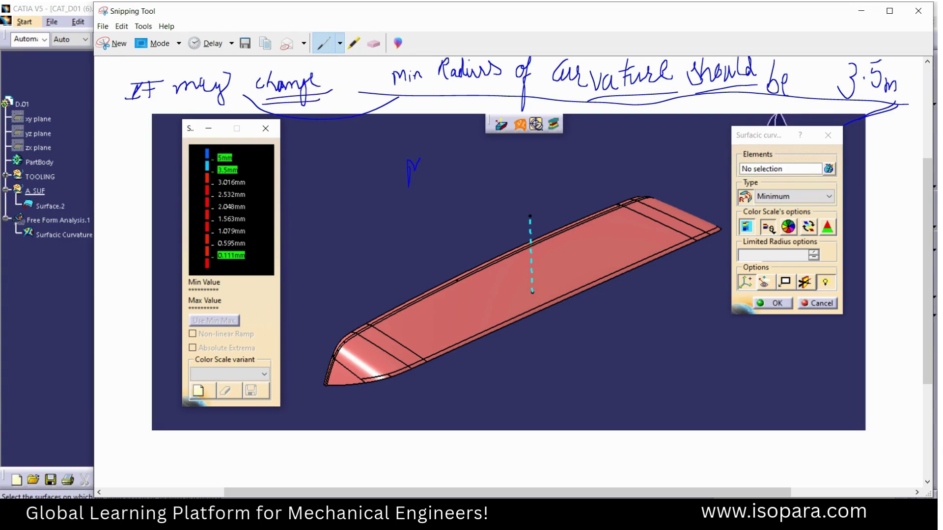
mouse_move(126, 129)
left_mouse_down()
mouse_move(141, 126)
mouse_move(142, 139)
mouse_move(183, 94)
mouse_move(193, 111)
mouse_move(237, 105)
left_mouse_up()
mouse_move(122, 155)
left_mouse_down()
mouse_move(124, 168)
mouse_move(161, 152)
mouse_move(181, 165)
left_mouse_up()
left_click_drag(106, 176, 204, 175)
left_click(861, 11)
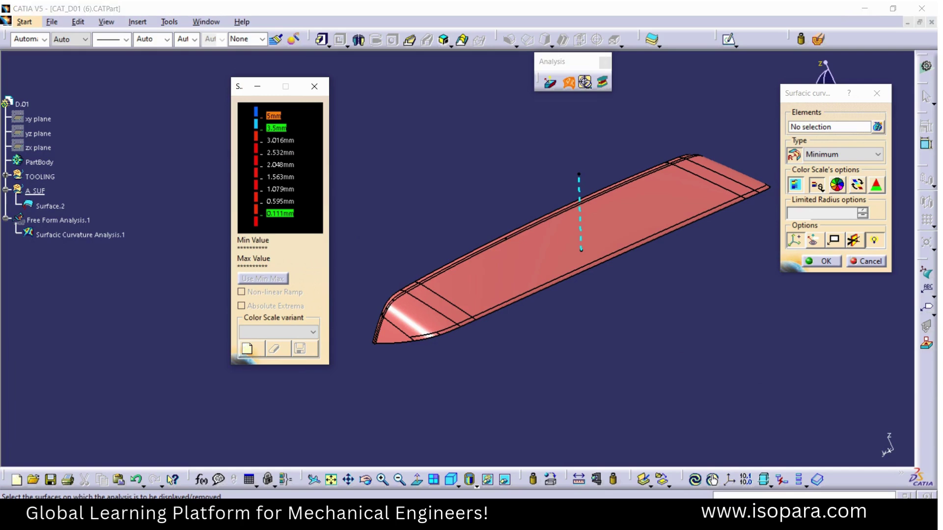
Examine the colour scale's 5 mm and 3.5 mm limits and the available analysis types, keeping Minimum.
double_click(274, 116)
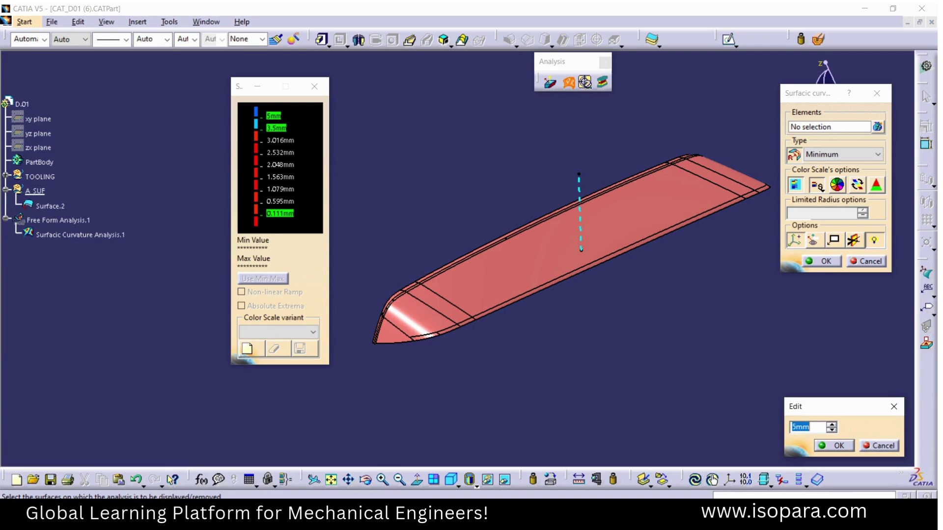
left_click(834, 446)
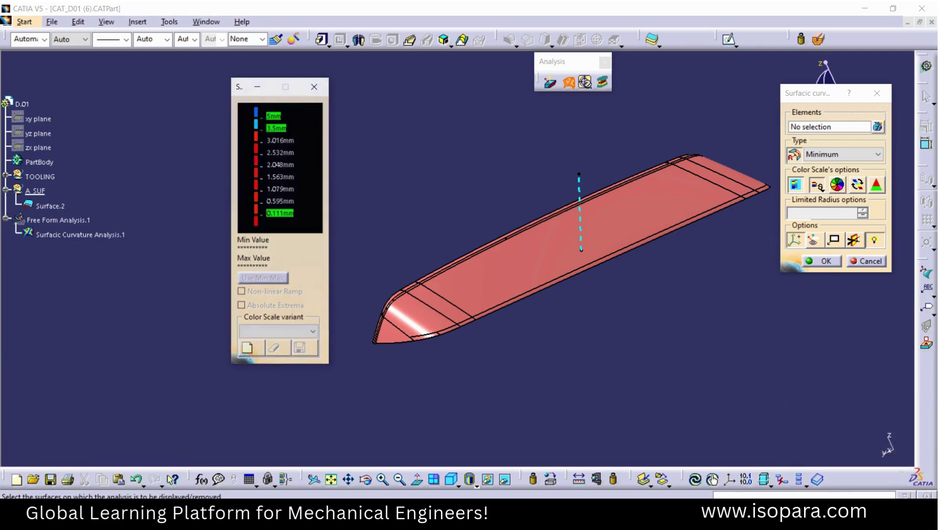
double_click(277, 128)
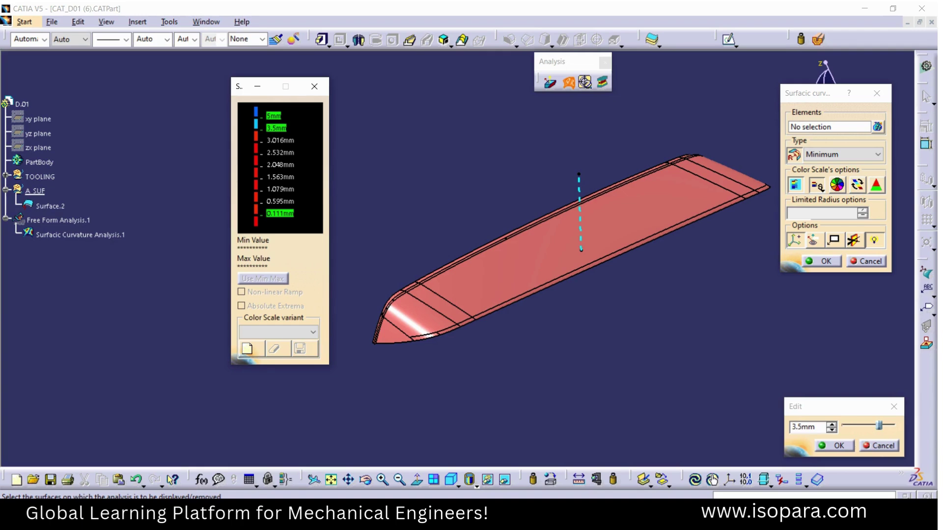
key("Return")
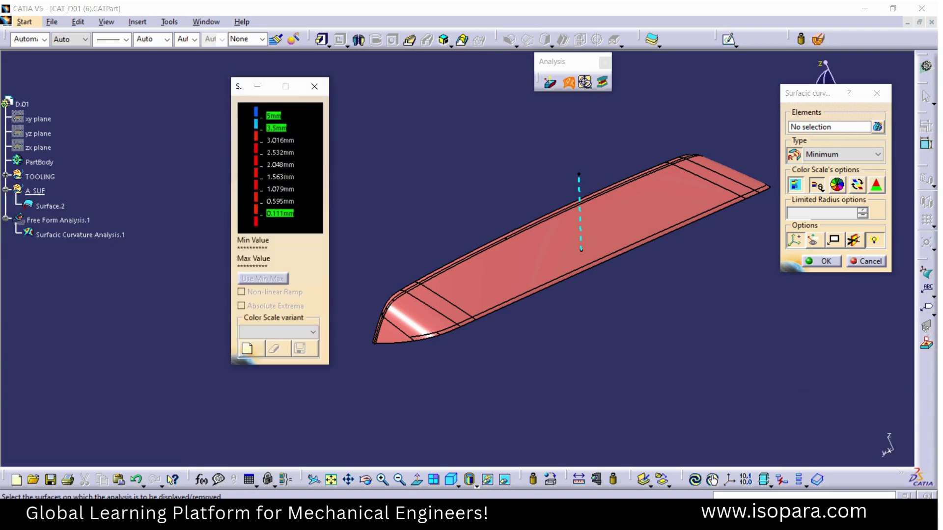
left_click(878, 155)
left_click(830, 174)
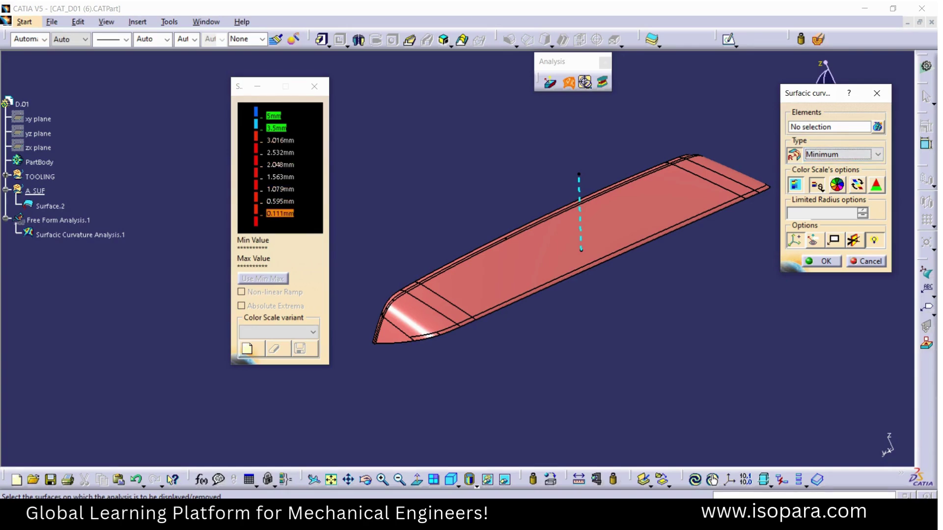
Examine the colour scale's 0.111 mm lower limit and the colour definition of a red band.
double_click(280, 214)
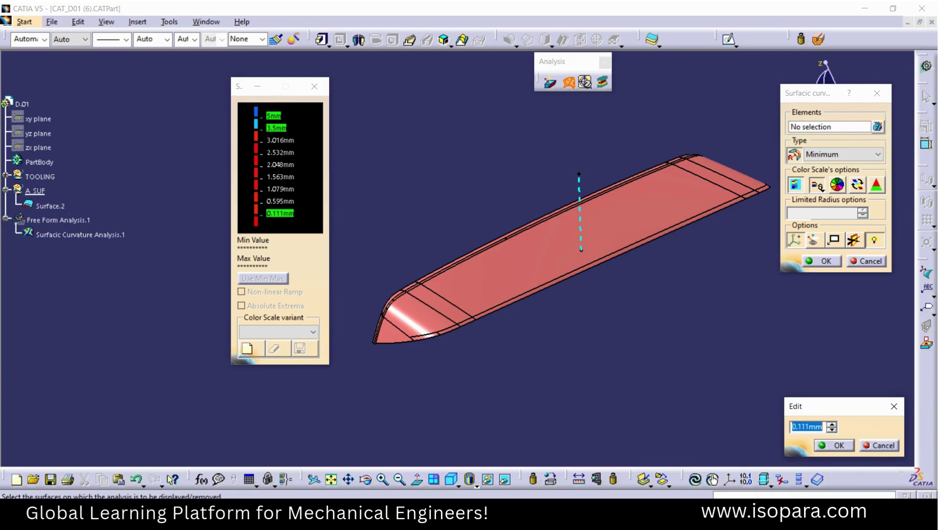
key("Return")
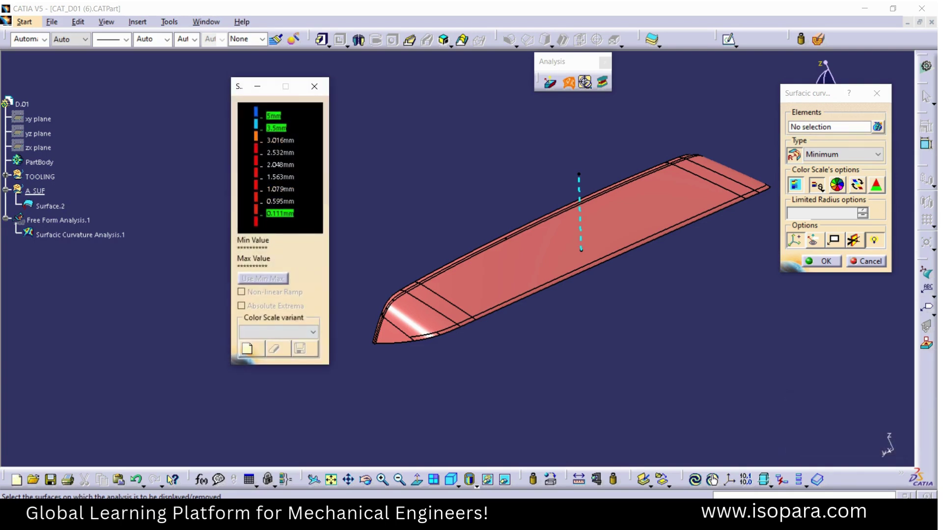
double_click(256, 148)
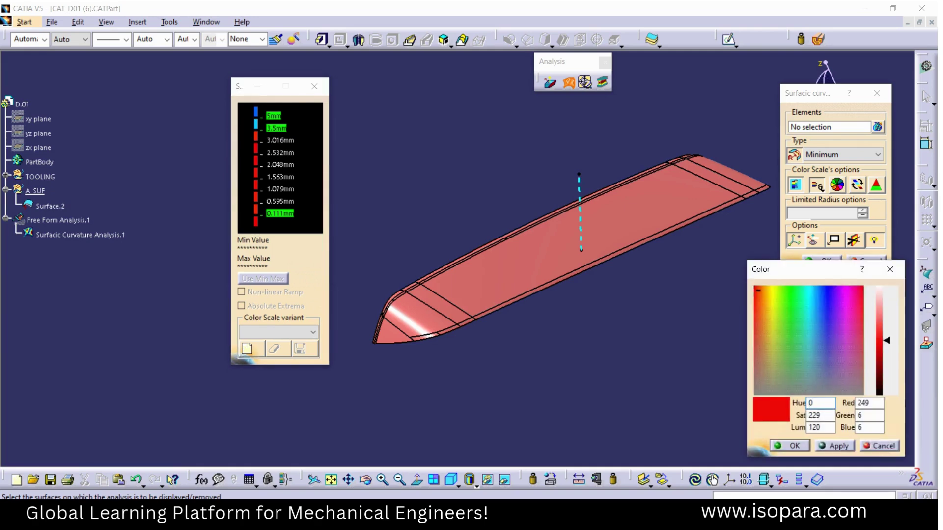
left_click(790, 446)
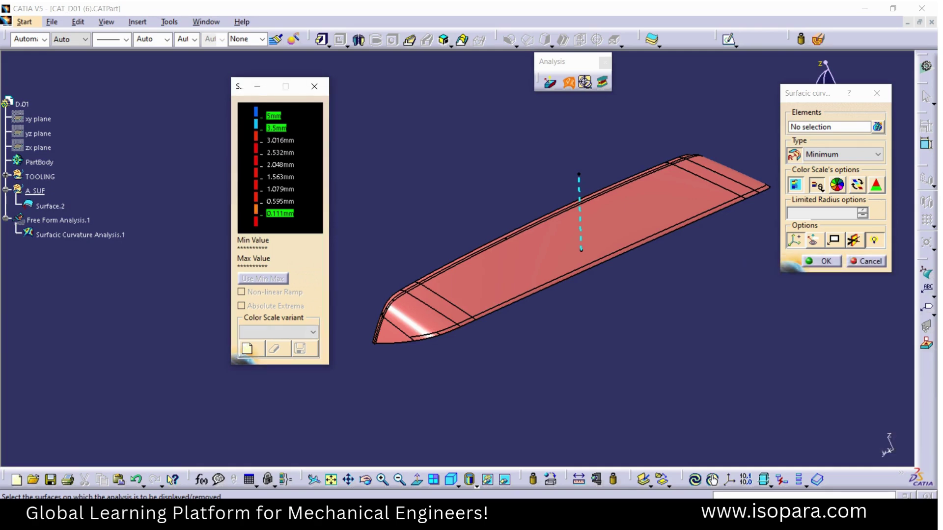
Reset the radius colour scale, choose Minimum as the analysis type, and set the scale's second limit to 3.5 mm.
left_click(794, 155)
left_click(794, 154)
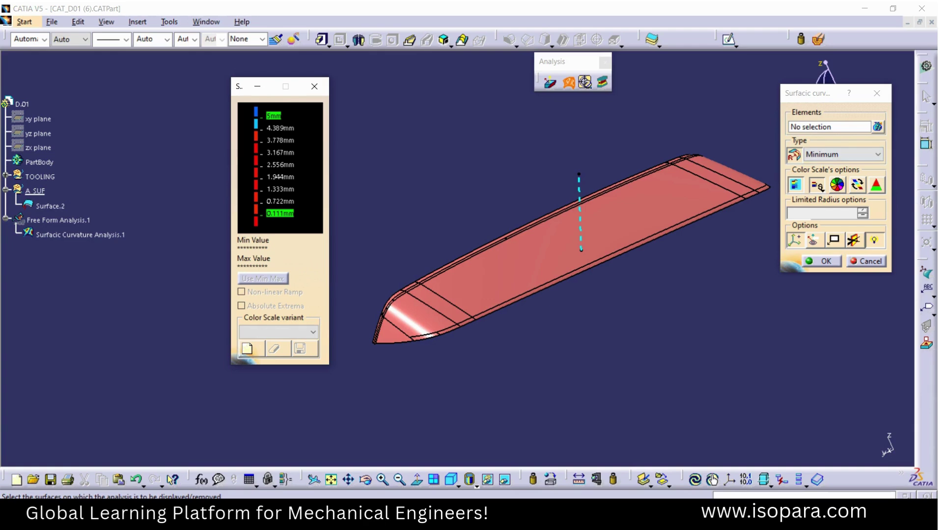
left_click(878, 155)
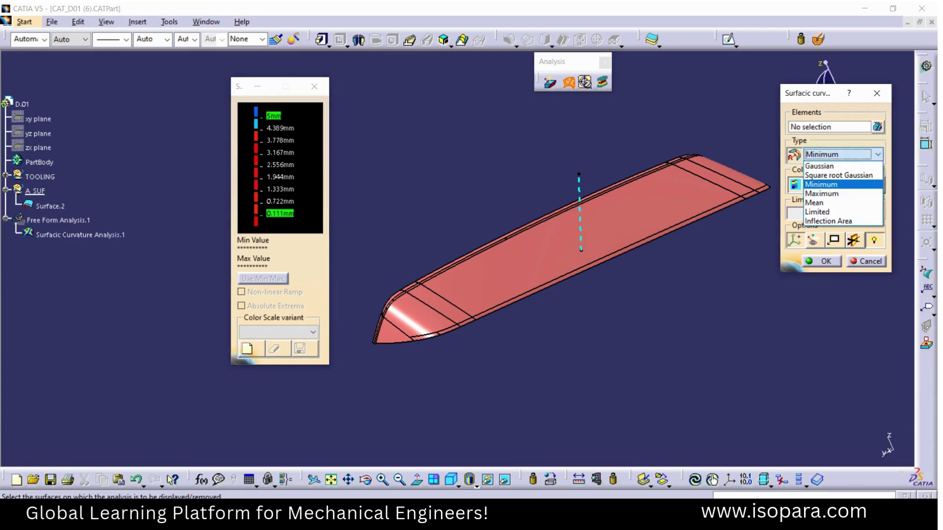
left_click(821, 185)
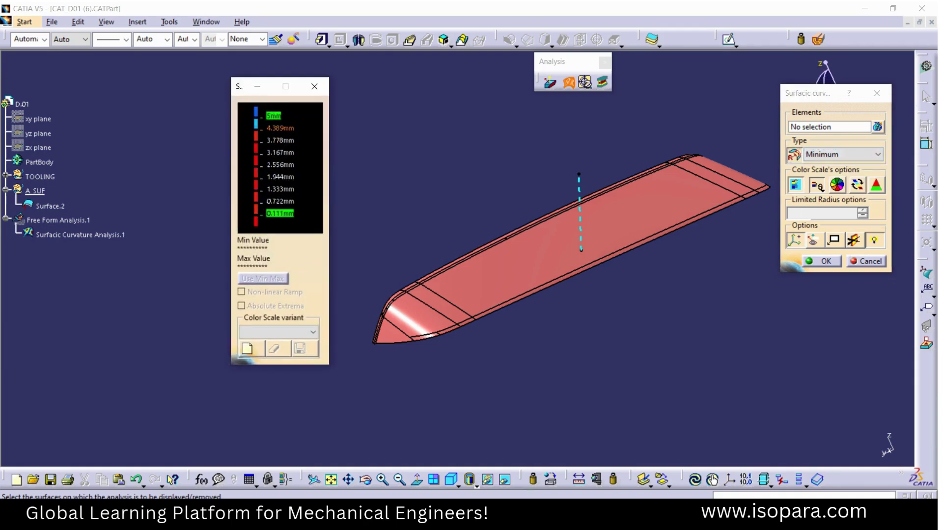
double_click(281, 128)
type("3.5")
key("Return")
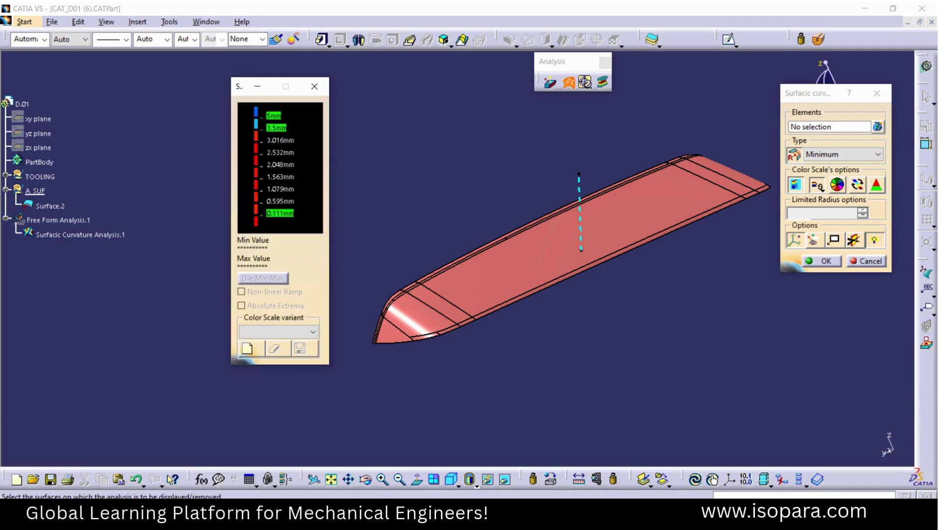
Move the curvature settings window and the colour scale closer to the surface.
middle_click_drag(454, 211, 454, 275)
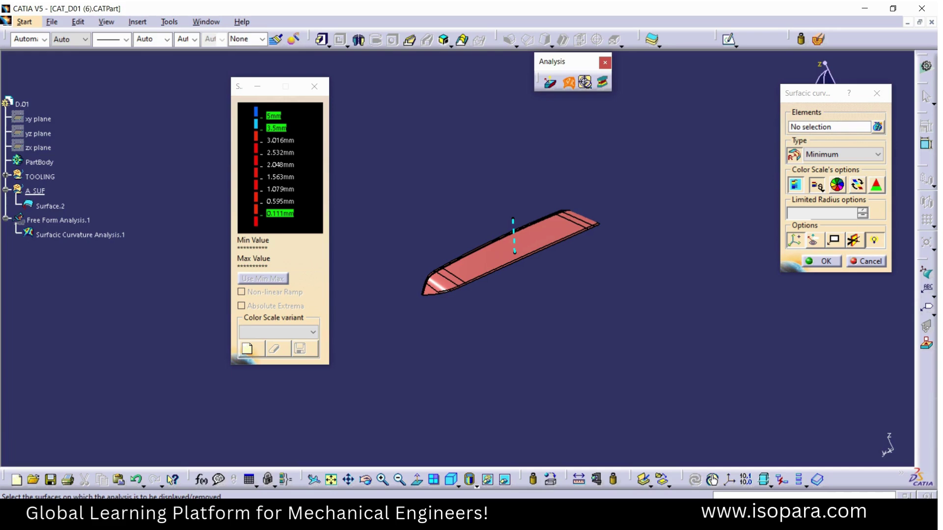
left_click_drag(806, 93, 665, 118)
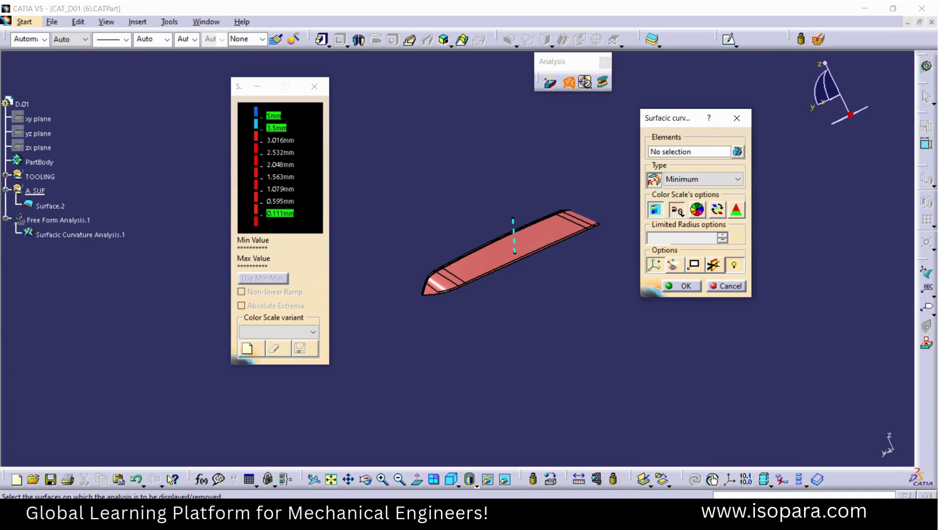
left_click_drag(240, 87, 295, 96)
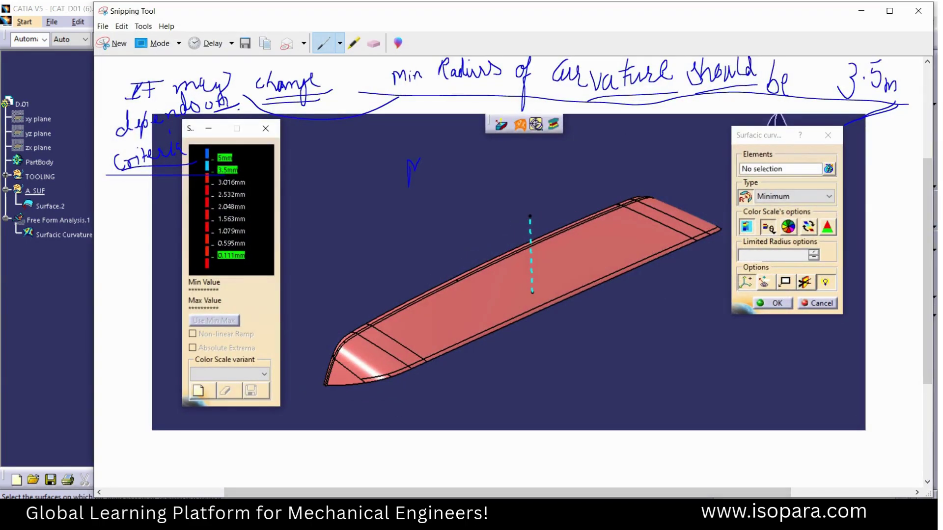
Capture a new snip of part of the curvature settings window, mark beside its Options with the pen, and minimize the snip.
left_click(113, 44)
left_click_drag(628, 178, 708, 321)
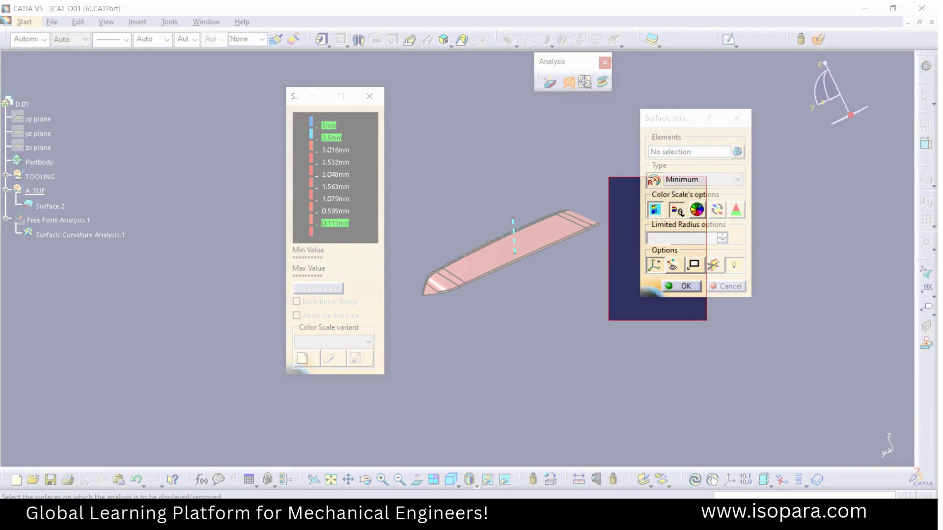
left_click_drag(617, 266, 632, 273)
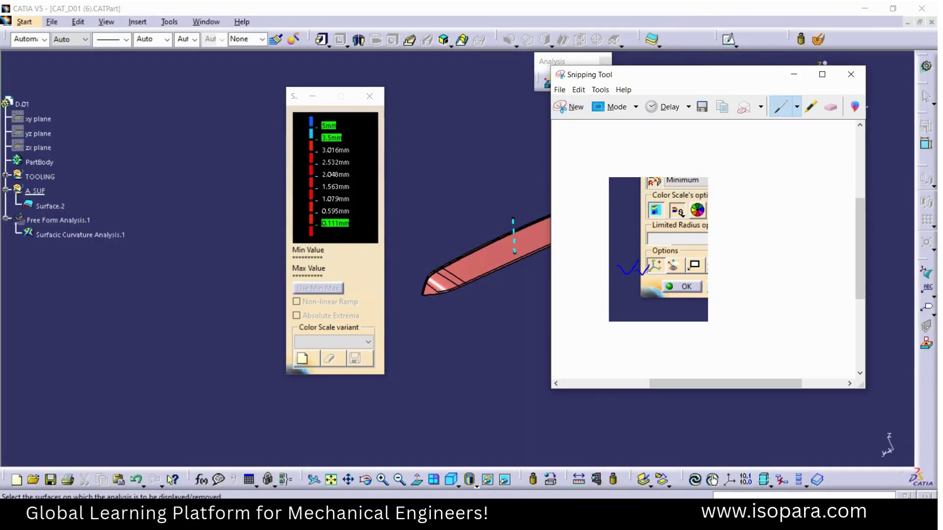
left_click(793, 75)
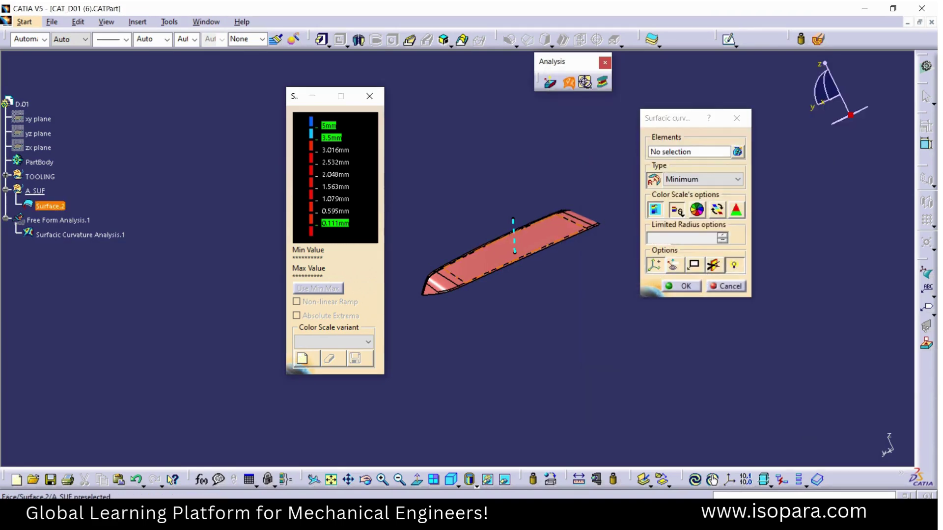
Select Surface.2 as the element for the surfacic curvature analysis.
middle_click_drag(526, 275, 494, 312)
left_click(494, 288)
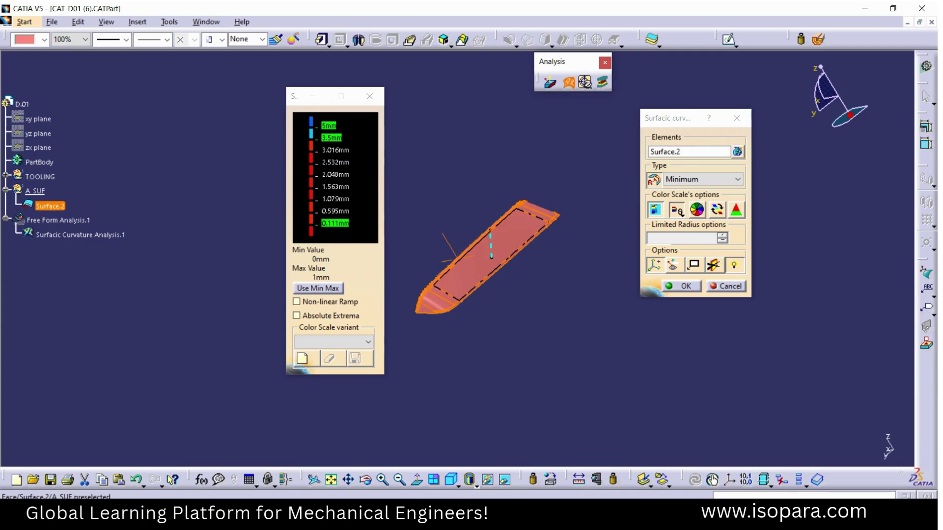
middle_click_drag(494, 275, 494, 324)
left_click_drag(393, 159, 546, 323)
left_click(473, 258)
Display the model as shading with material, and move the curvature settings window and colour scale clear of the surface.
left_click(470, 480)
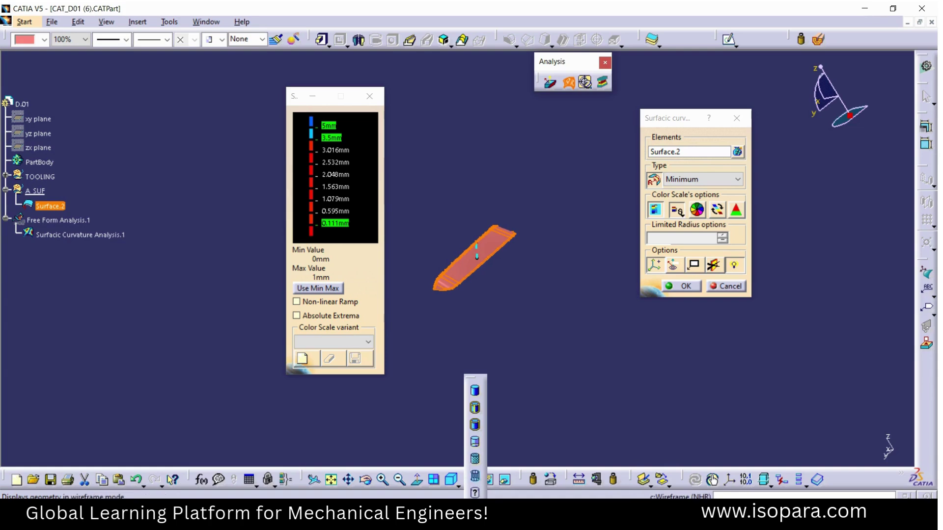
left_click(475, 460)
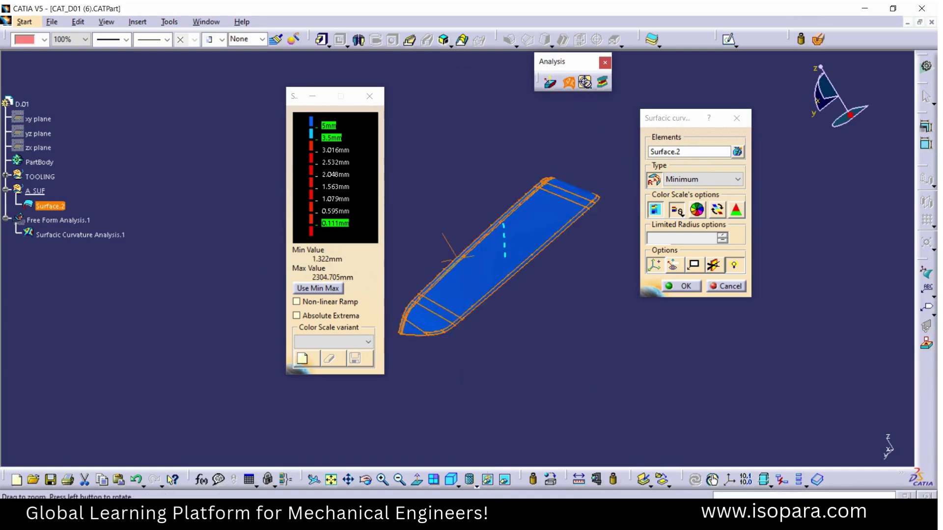
left_click_drag(684, 118, 818, 123)
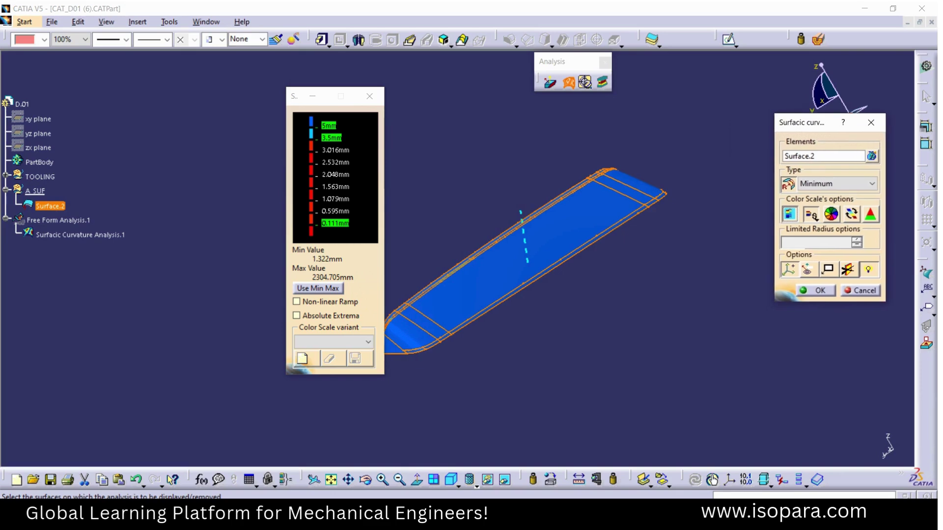
left_click_drag(296, 98, 220, 99)
Examine the curvature colours along the end of Surface.2 and probe the local radius on its edge fillet.
middle_click_drag(433, 334, 381, 295)
middle_click_drag(537, 363, 579, 379)
middle_click_drag(491, 275, 457, 304)
scroll(492, 324, "up", 1)
mouse_move(454, 255)
middle_mouse_down()
mouse_move(530, 351)
mouse_move(451, 255)
middle_mouse_up()
middle_click_drag(616, 307, 621, 316)
middle_click_drag(457, 312, 456, 275)
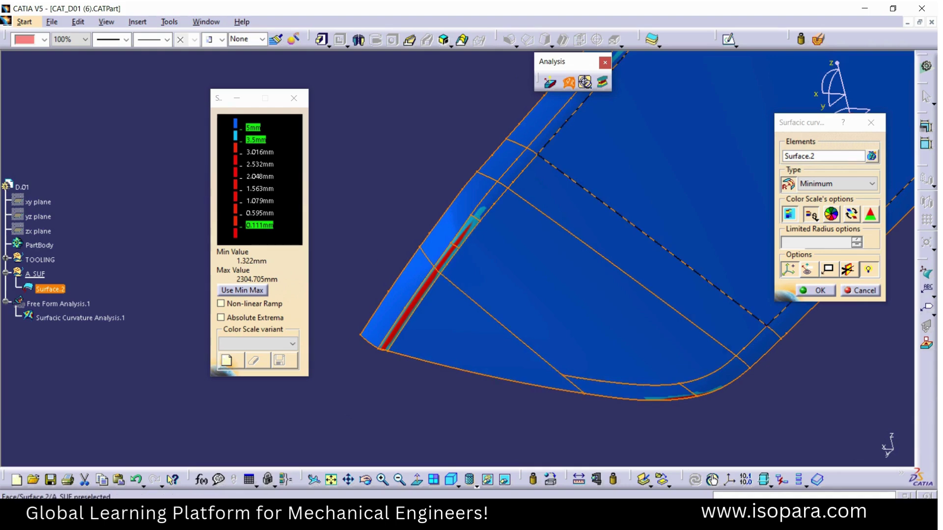
middle_click_drag(447, 294, 438, 238)
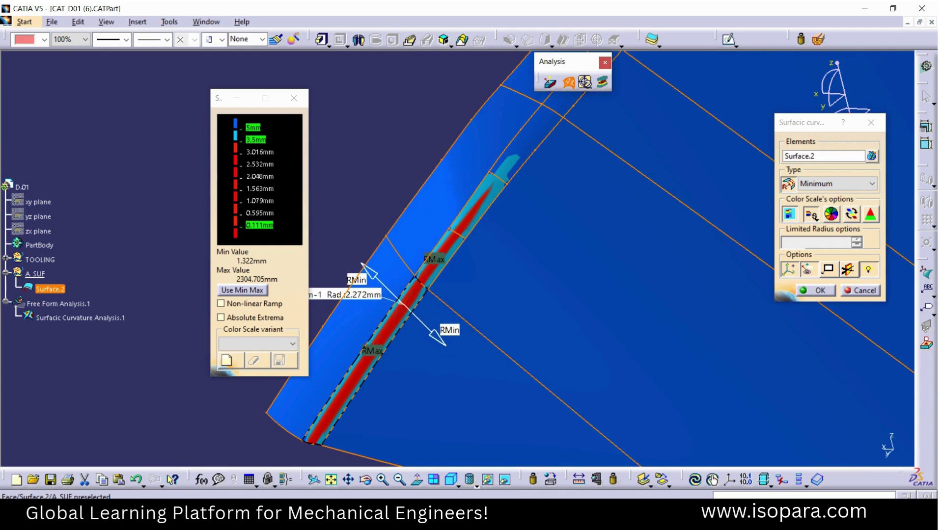
middle_click_drag(400, 303, 498, 319)
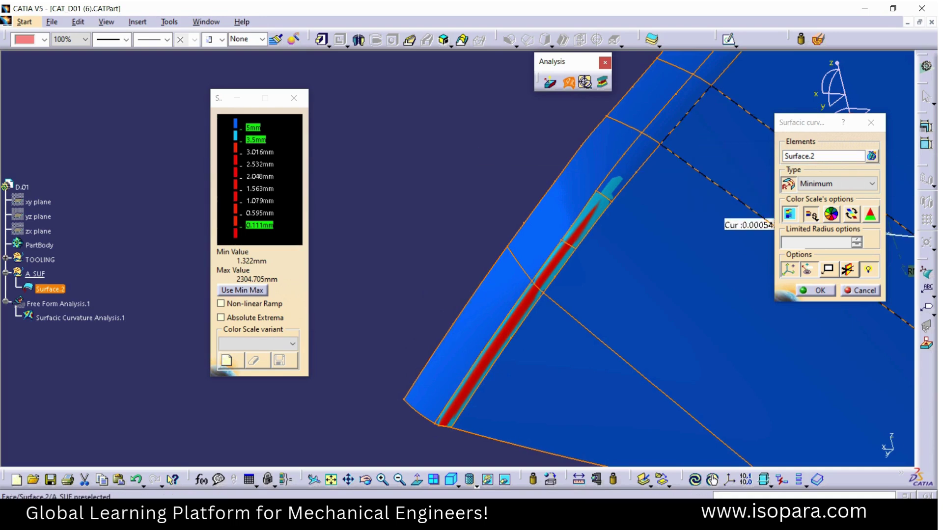
mouse_move(472, 339)
middle_mouse_down("ctrl")
mouse_move(491, 373)
mouse_move(464, 339)
middle_mouse_up("ctrl")
middle_click_drag(456, 300, 456, 270, "ctrl")
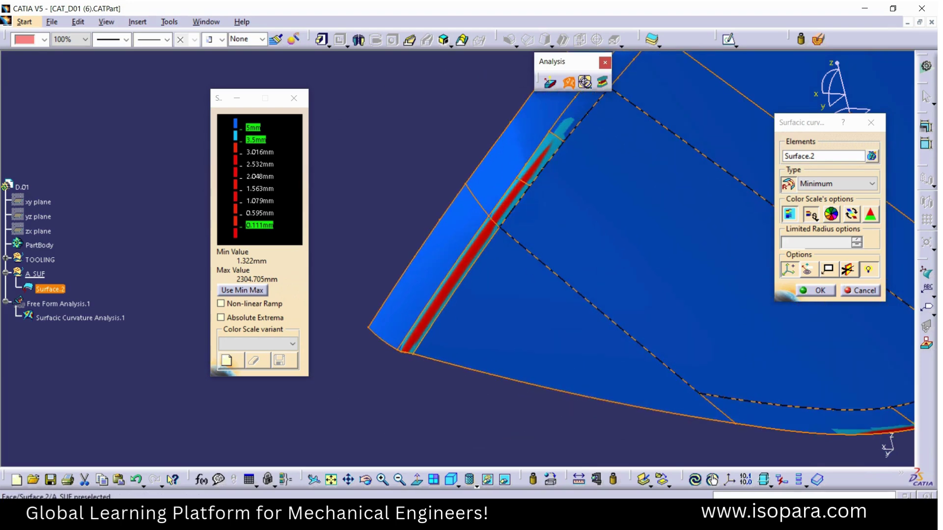
left_click(455, 276)
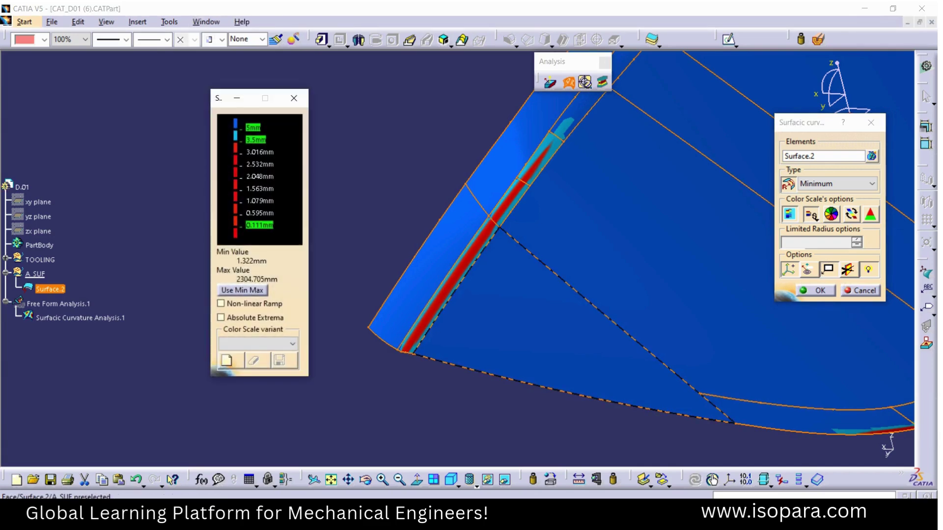
middle_click_drag(489, 306, 466, 256)
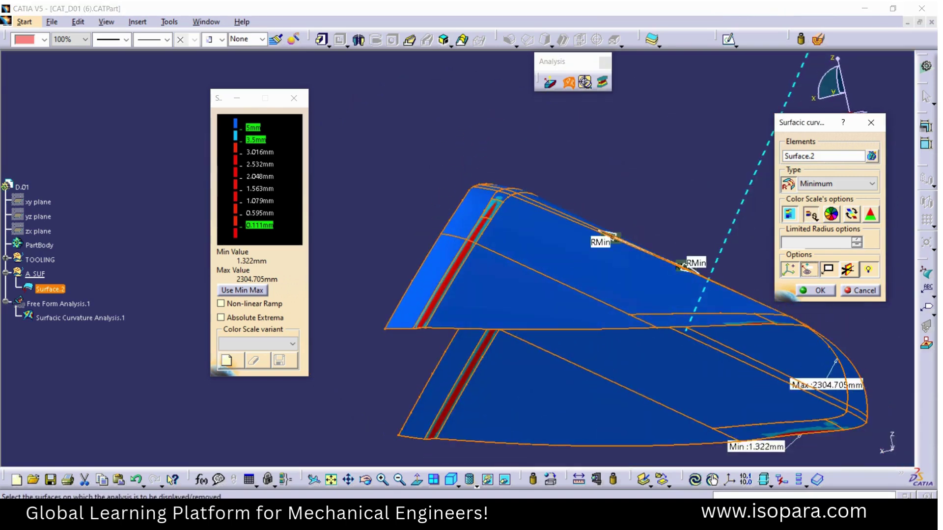
Switch off highlighting of the analysed surface and turn off the on-the-fly local radius display.
left_click(849, 269)
left_click(869, 269)
left_click(869, 270)
mouse_move(615, 238)
middle_mouse_down()
mouse_move(615, 209)
mouse_move(613, 256)
middle_mouse_up()
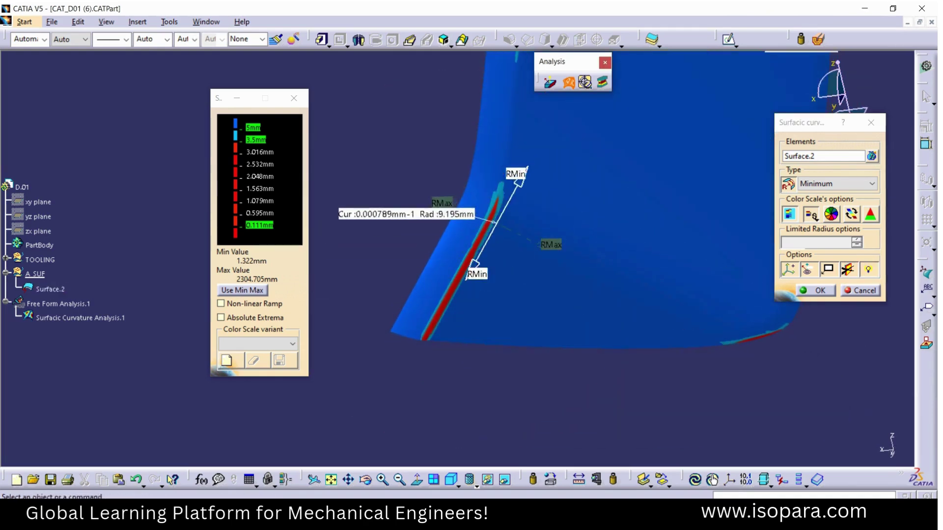
left_click(807, 270)
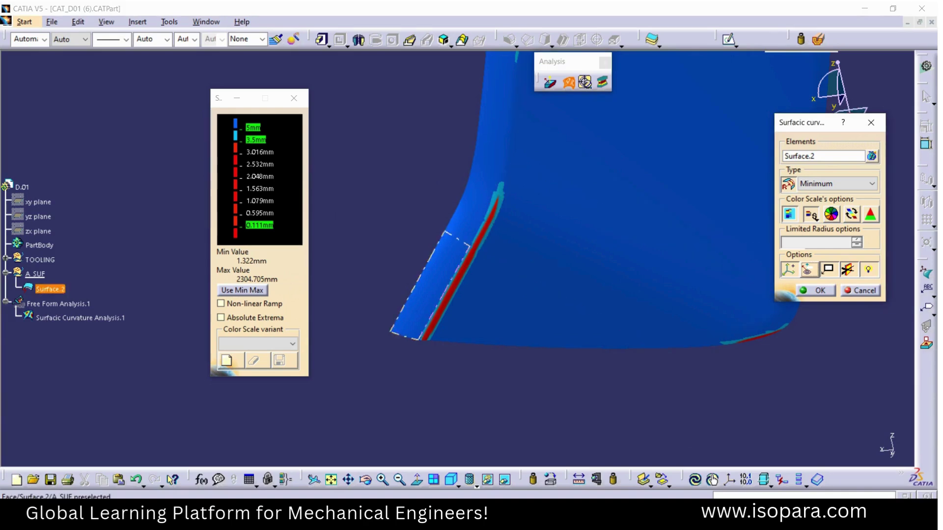
Examine the radius colours around the whole of Surface.2 from several sides, including the minimum and maximum radius locations.
middle_click_drag(458, 259, 338, 275)
middle_click_drag(496, 314, 459, 256)
middle_click_drag(374, 271, 580, 260)
middle_click_drag(580, 305, 579, 235)
middle_click_drag(737, 245, 464, 229)
middle_click_drag(550, 276, 511, 314)
middle_click_drag(570, 211, 564, 241)
middle_click_drag(459, 268, 489, 258)
middle_click_drag(410, 290, 486, 291)
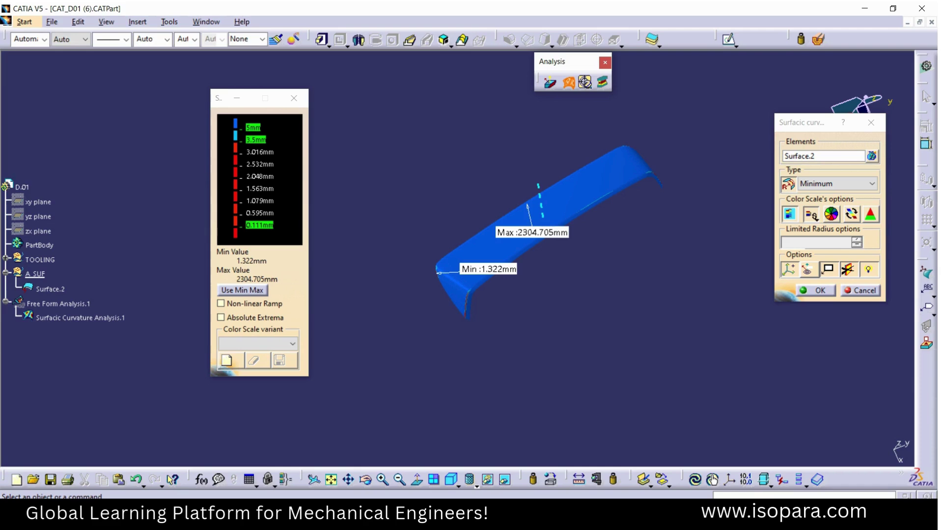
Accept the surfacic curvature analysis of Surface.2 with its current settings.
left_click(817, 291)
middle_click_drag(513, 287, 523, 264)
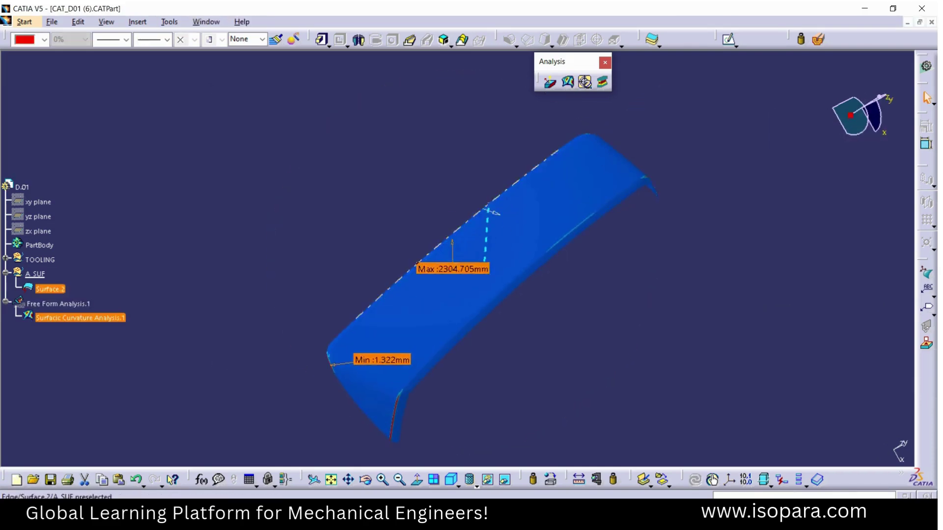